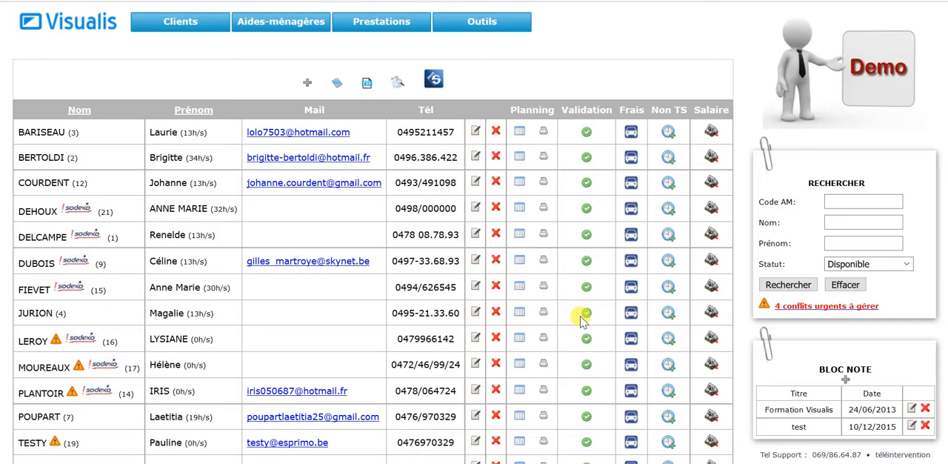
Create a new client and enter the client's last name and first name.
mouse_move(172, 18)
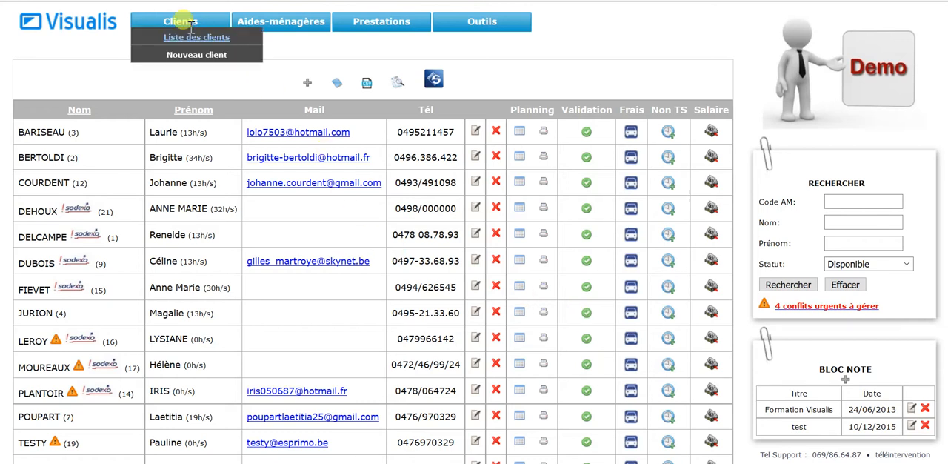
left_click(185, 64)
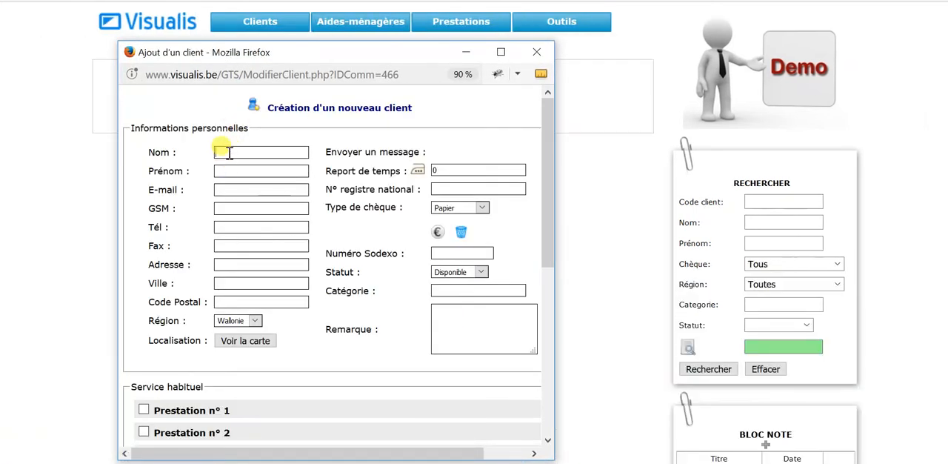
left_click(228, 152)
Fill in the client's e-mail address and GSM number.
key("BackSpace")
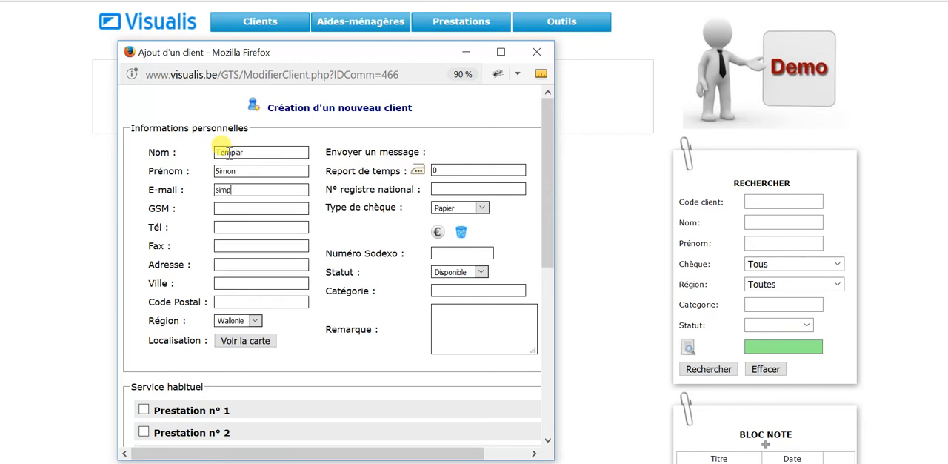
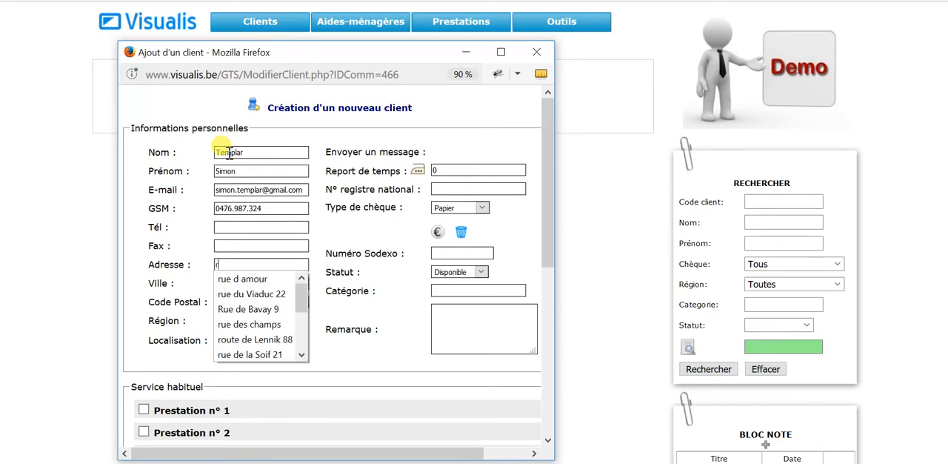
Fill in the client's street address, city and postal code using the suggested entries.
key("Down")
key("Down")
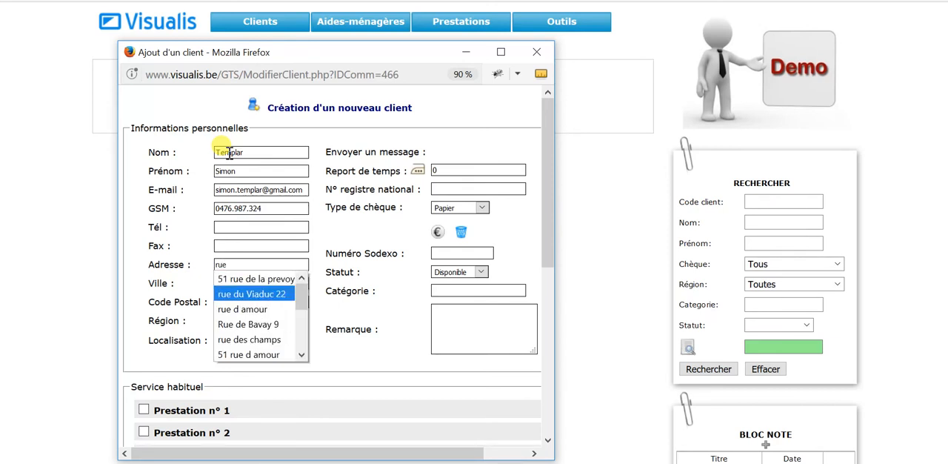
key("Tab")
key("Down")
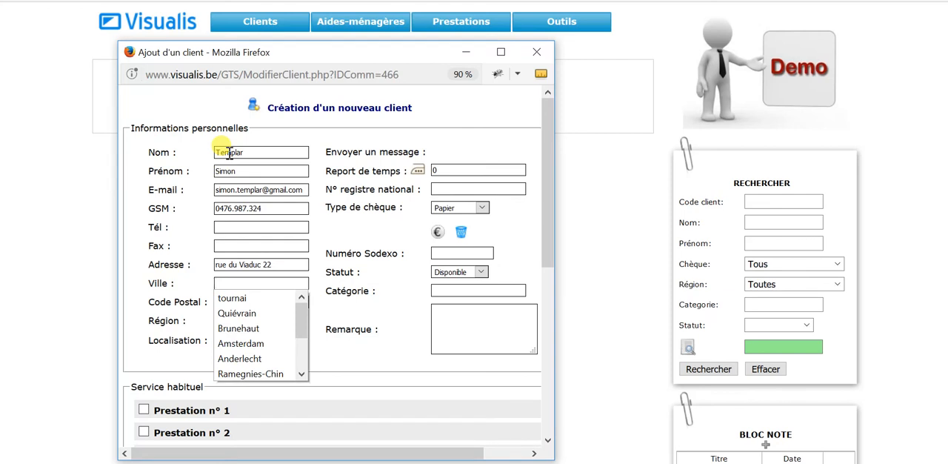
type("T")
key("Down")
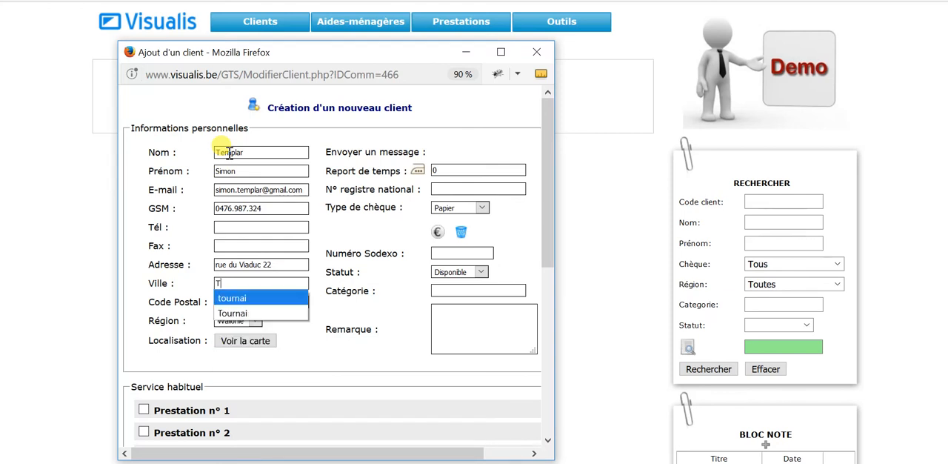
key("Down")
key("Tab")
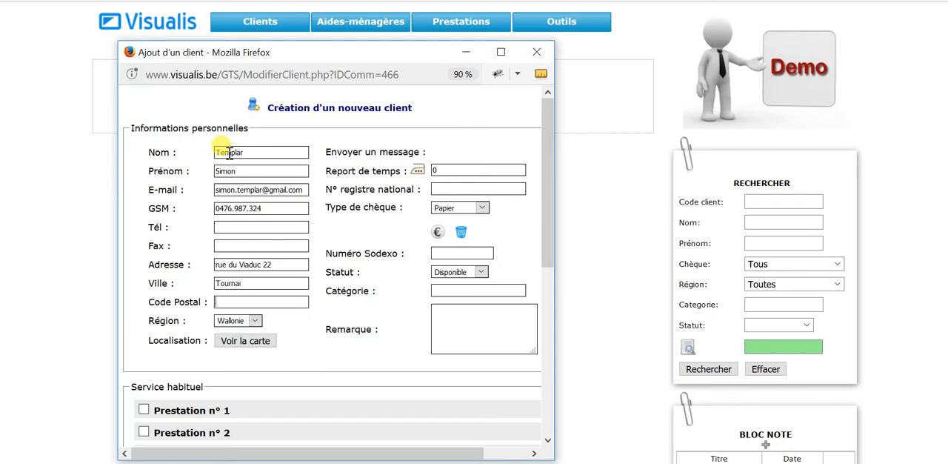
type("7500")
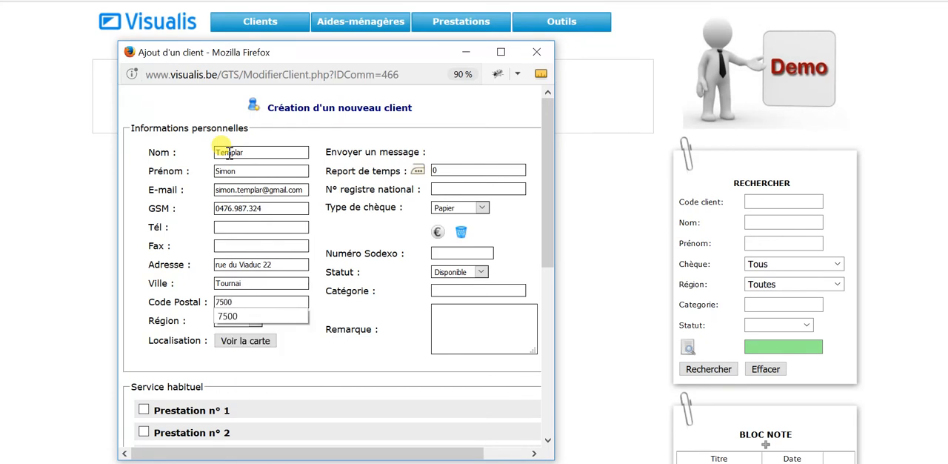
key("Tab")
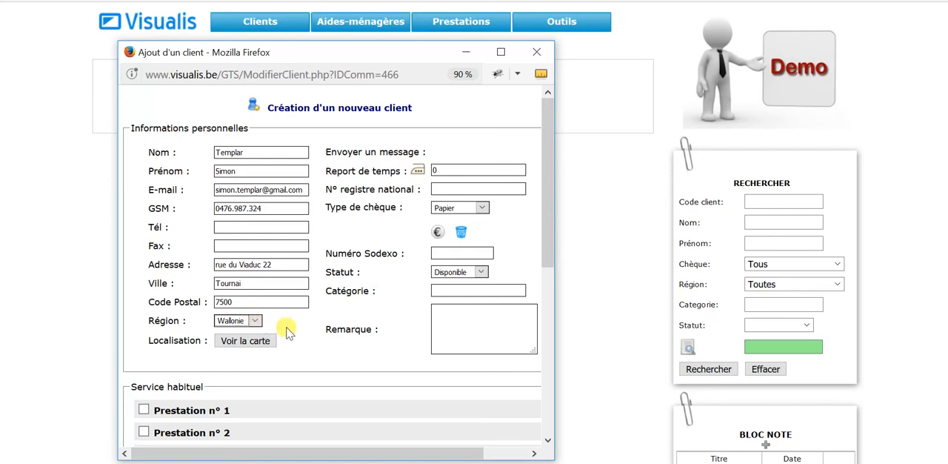
View the client's address on the map, then close the map and return to the client form.
left_click(254, 343)
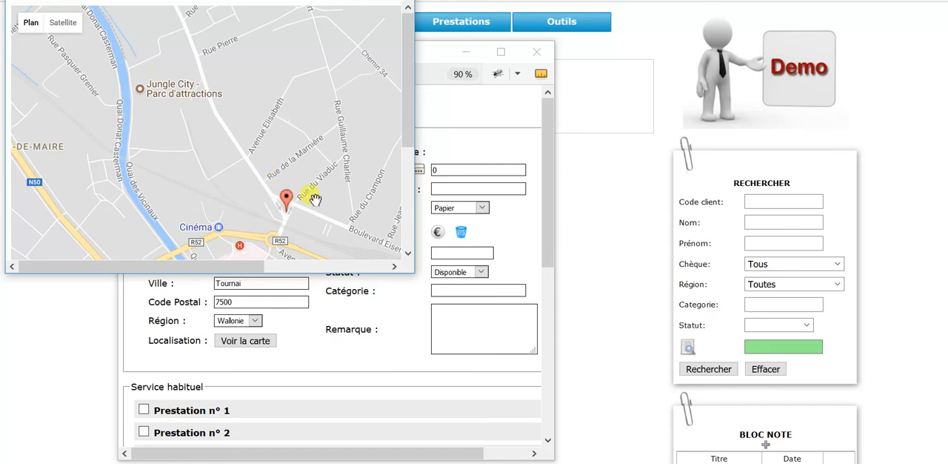
left_click(397, 0)
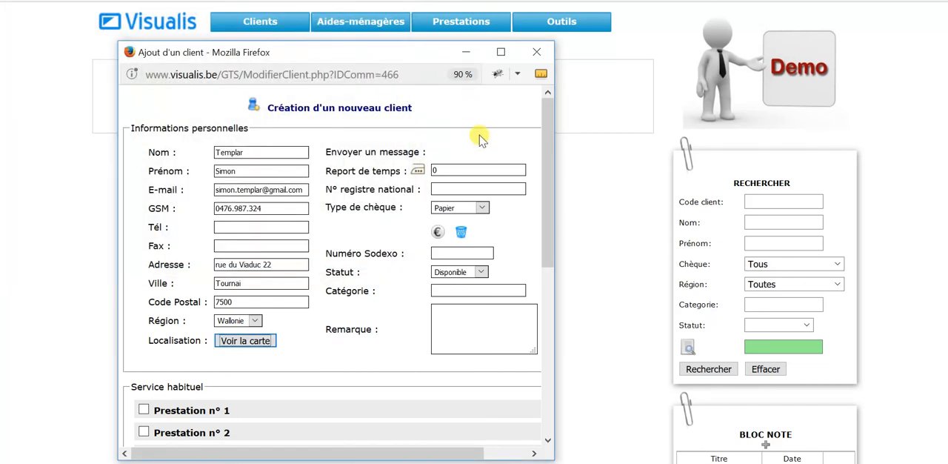
left_click(437, 253)
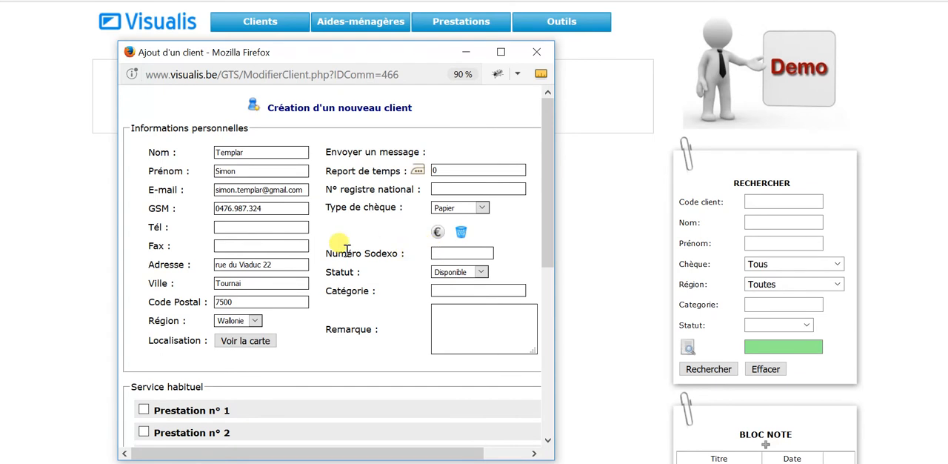
Maximize the client form window and enable Prestation n° 1 under Service habituel.
scroll(345, 250, "down", 3)
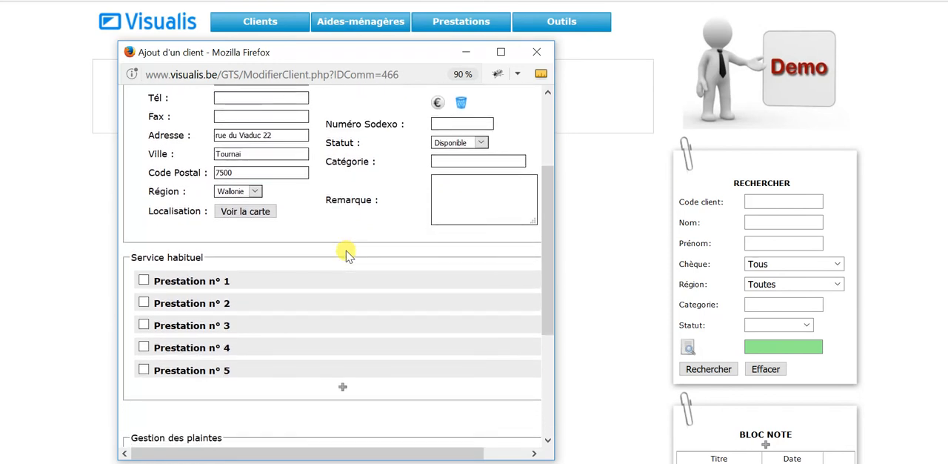
scroll(346, 253, "down", 2)
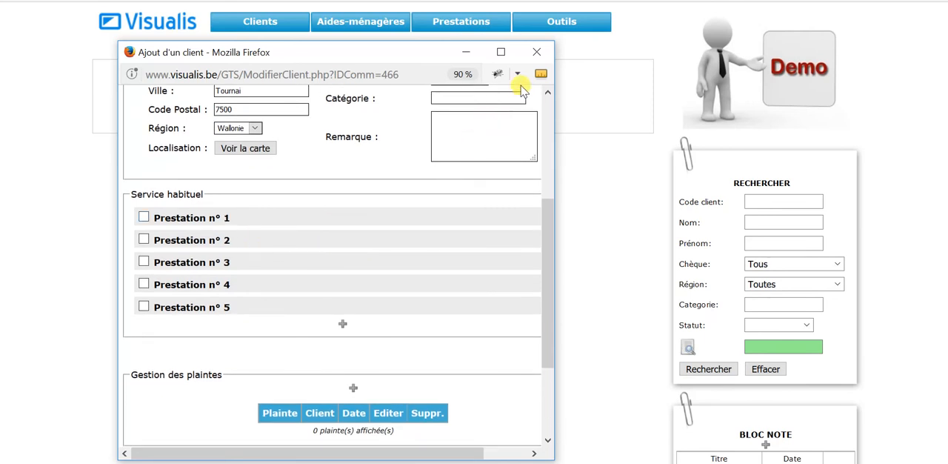
left_click(503, 59)
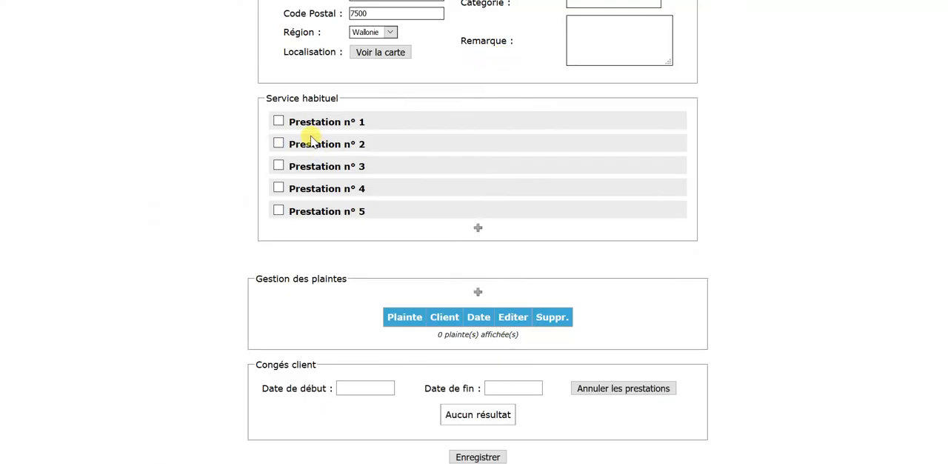
left_click(280, 123)
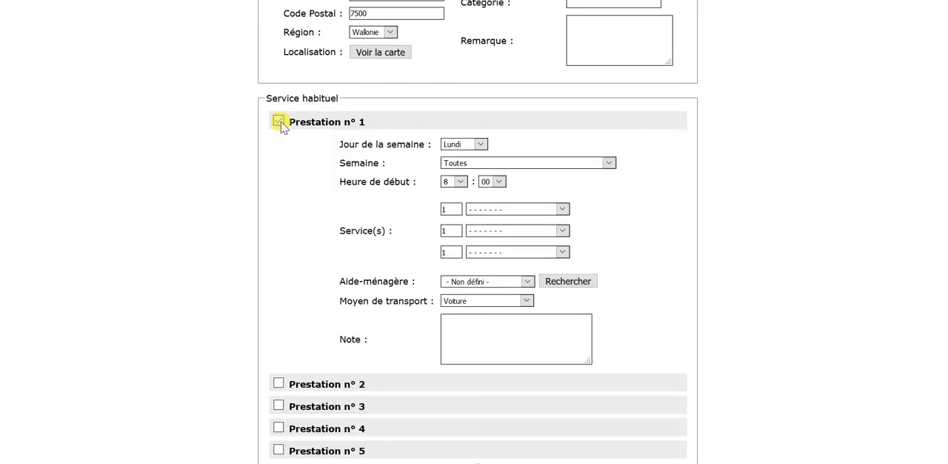
Schedule Prestation n° 1 on Jeudi for all weeks (Toutes), starting at 14:00.
left_click(482, 144)
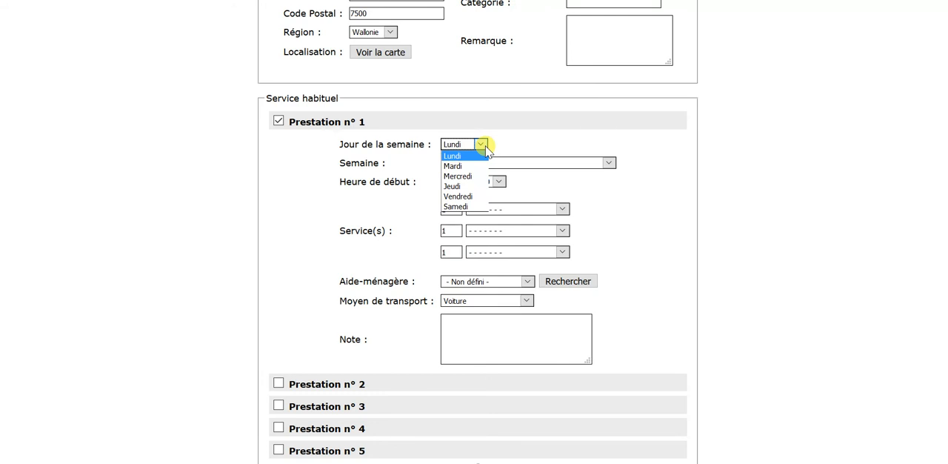
left_click(465, 186)
left_click(465, 163)
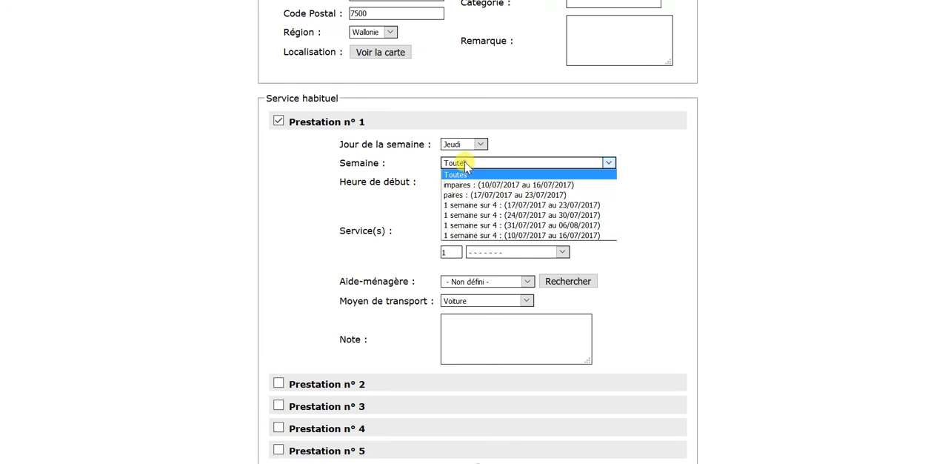
left_click(465, 164)
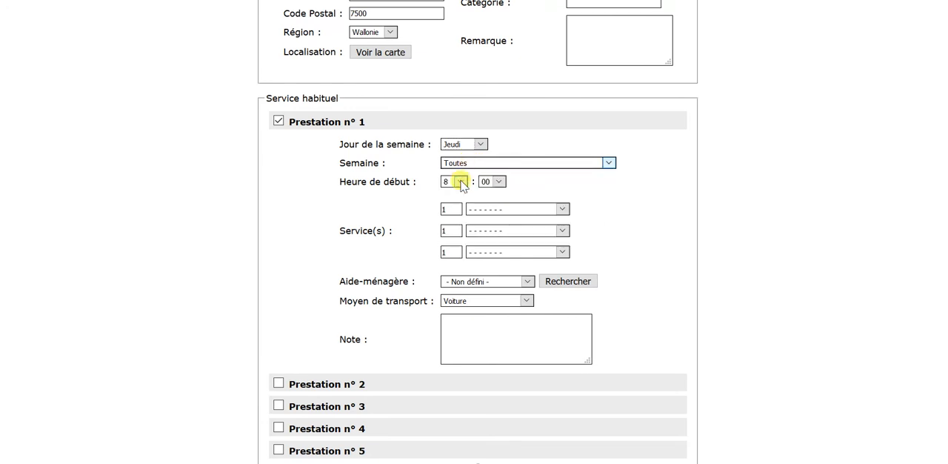
left_click(461, 182)
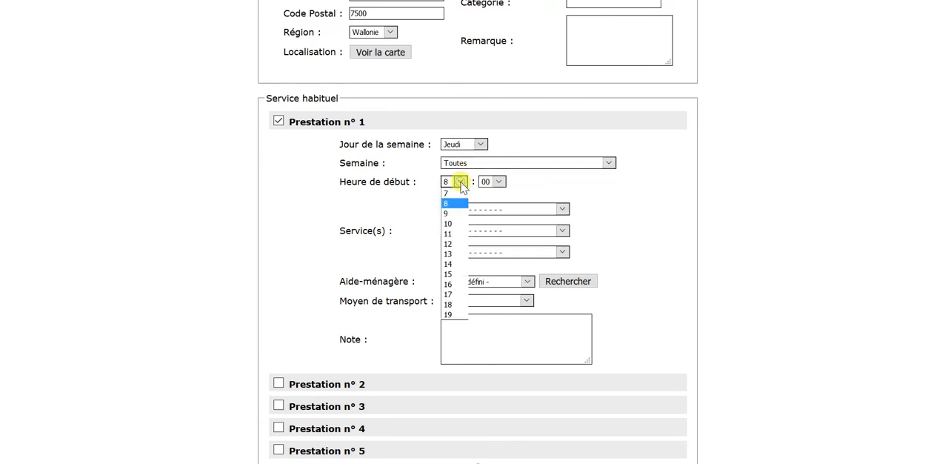
left_click(449, 264)
Set the services of Prestation n° 1 to 3 Nettoyage du domicile and 1 Préparation de repas.
double_click(451, 209)
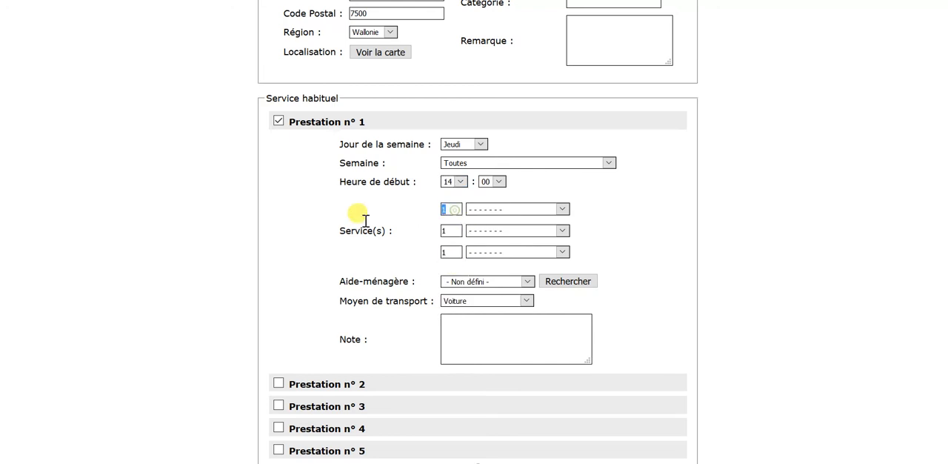
type("3")
left_click(491, 209)
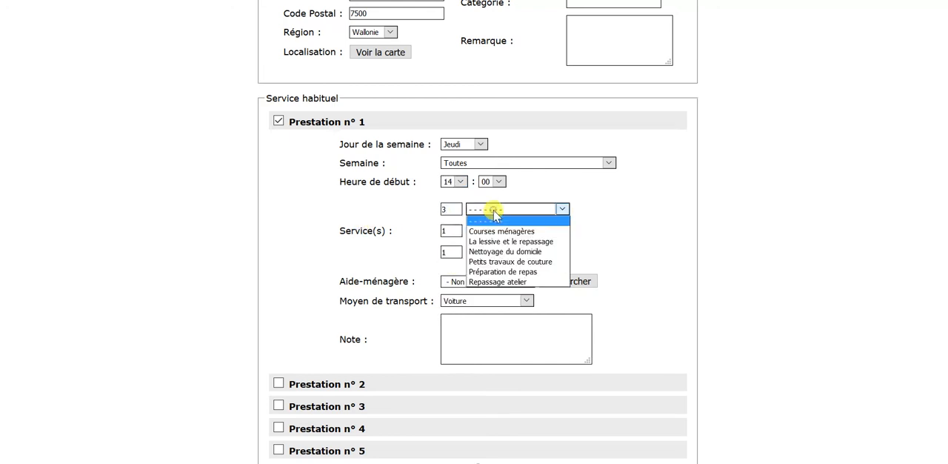
left_click(498, 251)
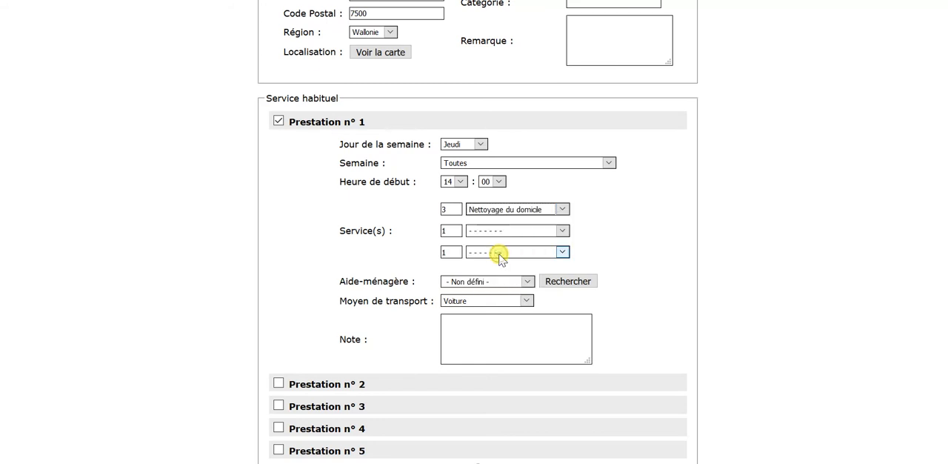
left_click(483, 232)
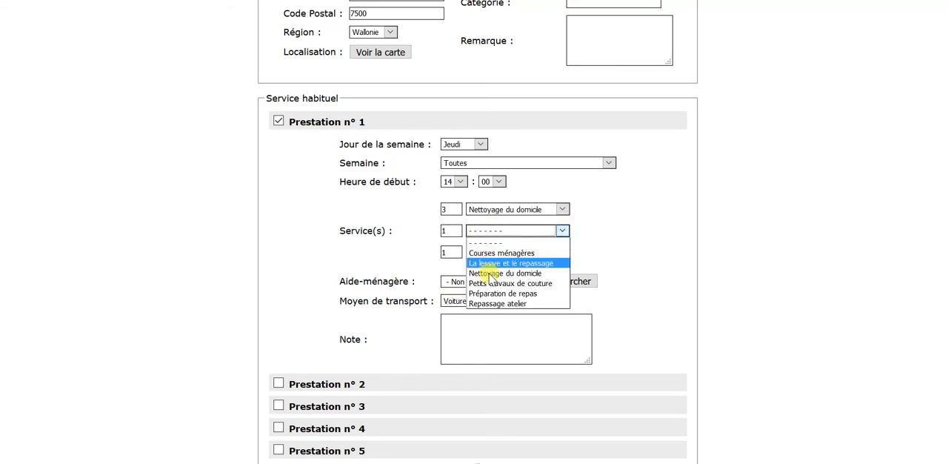
left_click(496, 294)
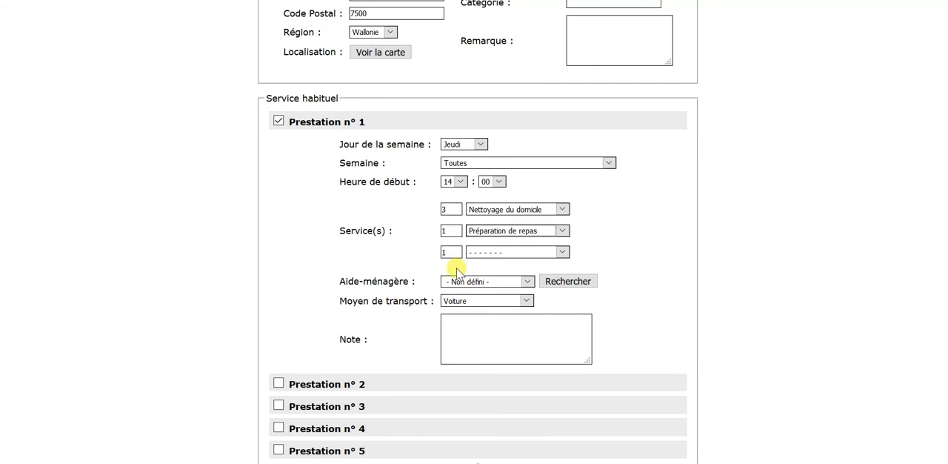
Assign the fourth listed household helper to Prestation n° 1, keeping Transport en commun as the means of transport.
left_click(460, 285)
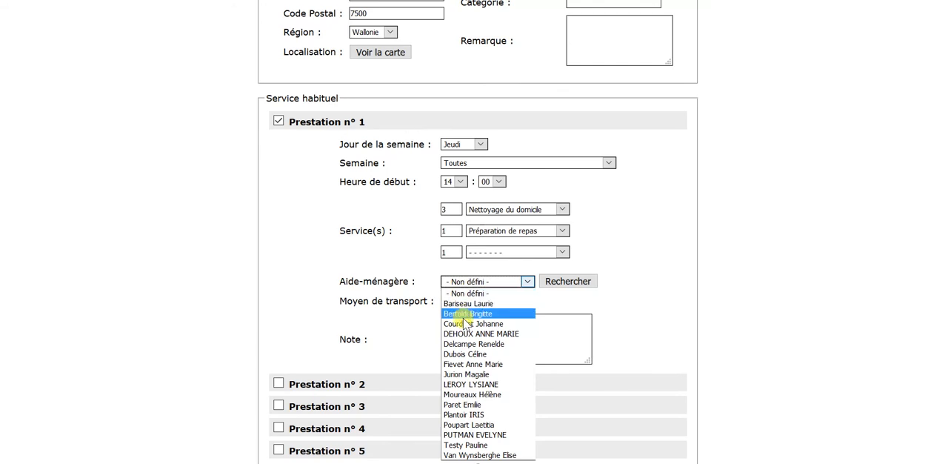
left_click(463, 333)
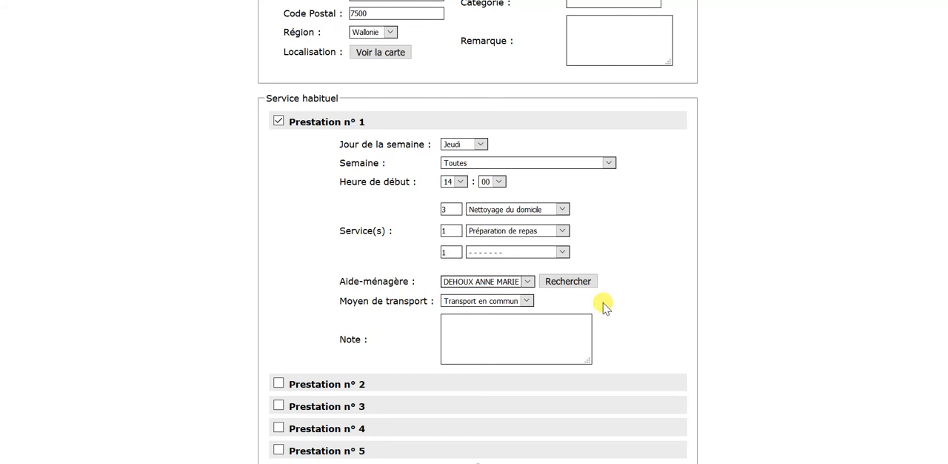
scroll(604, 305, "down", 2)
left_click(501, 250)
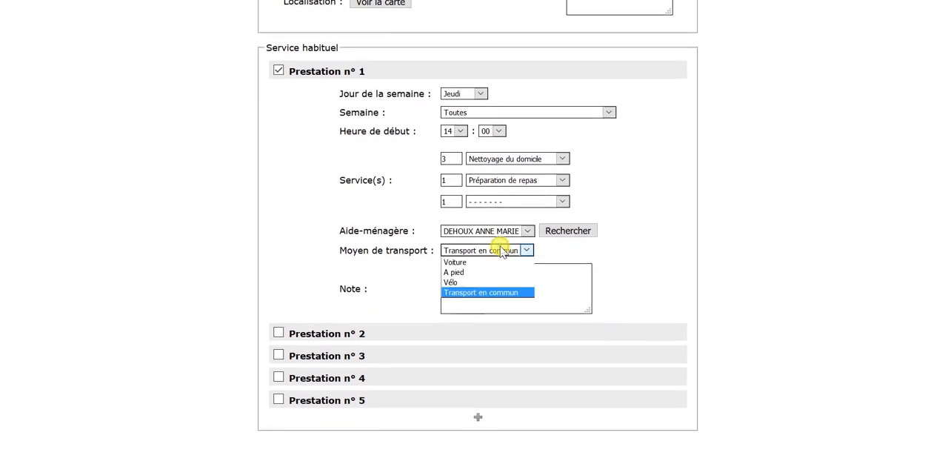
left_click(561, 253)
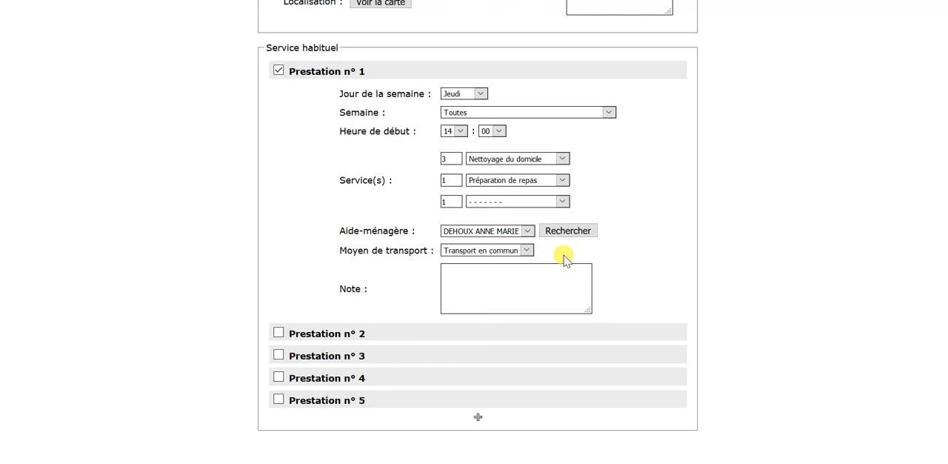
Save the new client and generate the planning for the recurring service, closing the client window when done.
scroll(563, 256, "down", 3)
scroll(563, 258, "down", 2)
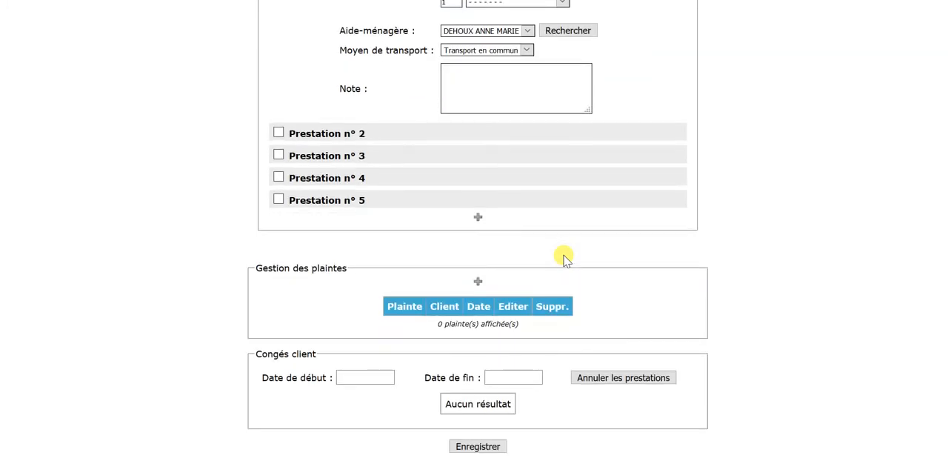
left_click(483, 445)
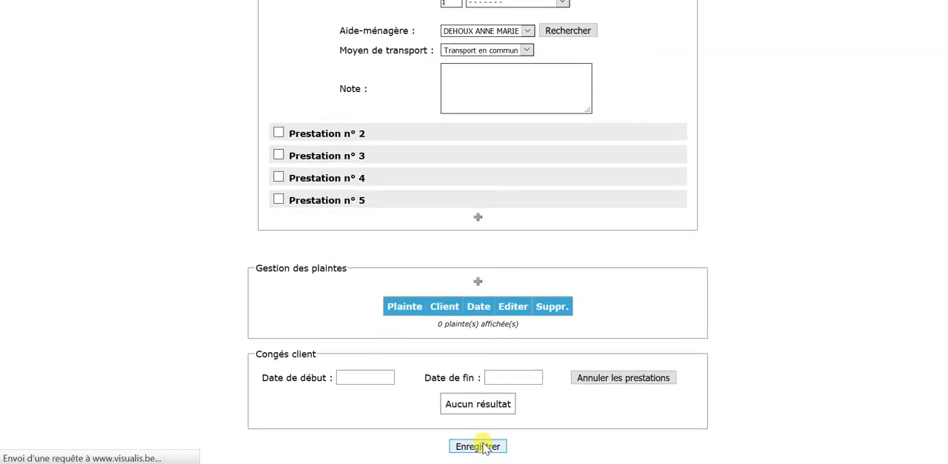
left_click(517, 31)
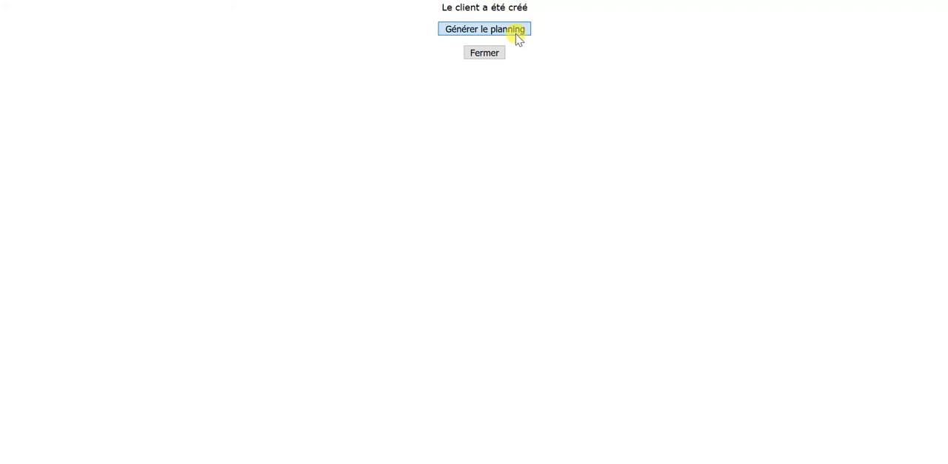
left_click(485, 132)
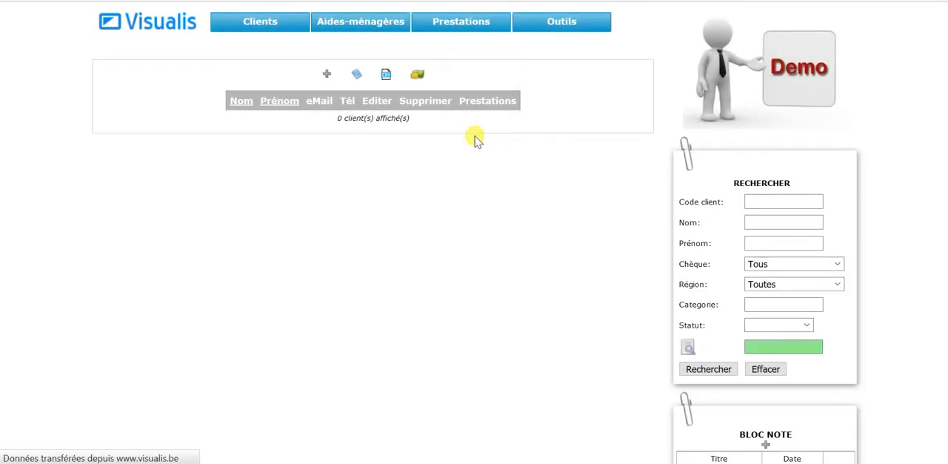
Open the weekly planning of the assigned household helper from the list of aides-ménagères.
mouse_move(335, 22)
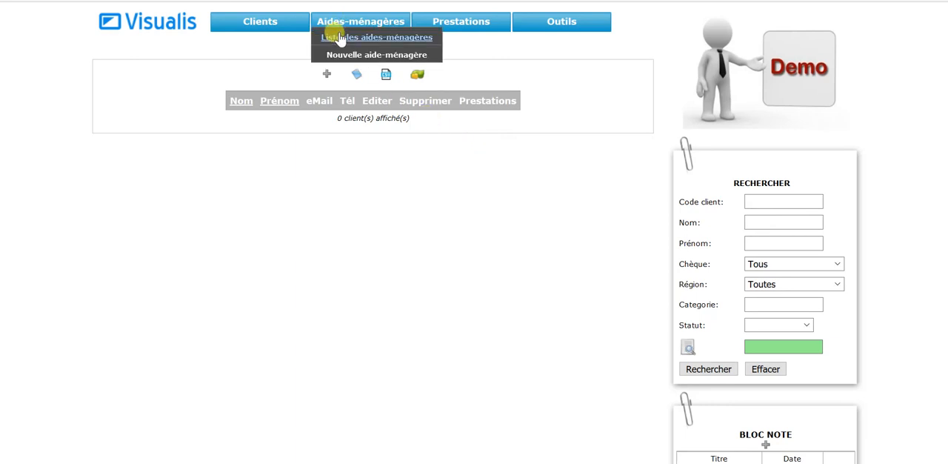
left_click(340, 38)
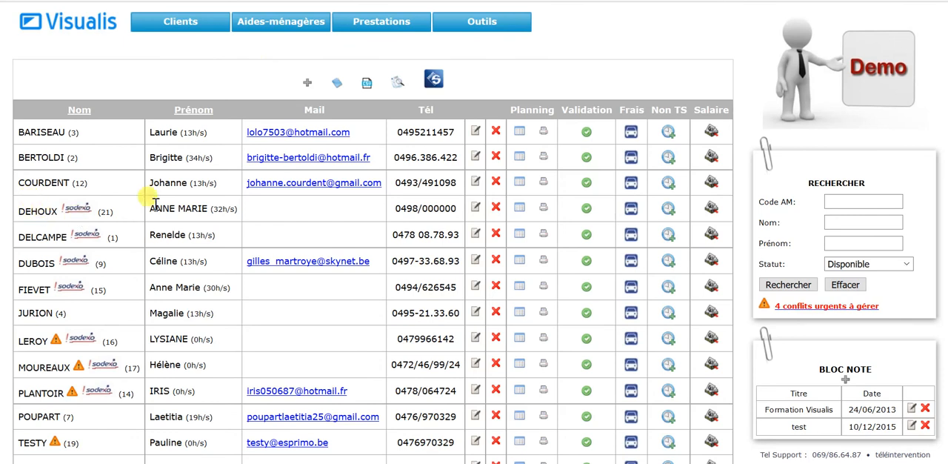
left_click(520, 212)
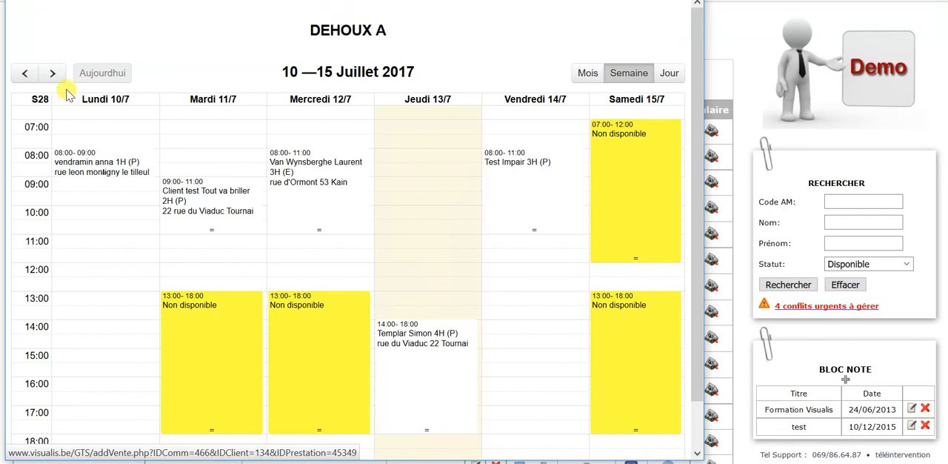
Check the Thursday 14:00 service in the helper's planning week by week up to 31 July–5 August 2017, returning to 24–29 July.
left_click(53, 73)
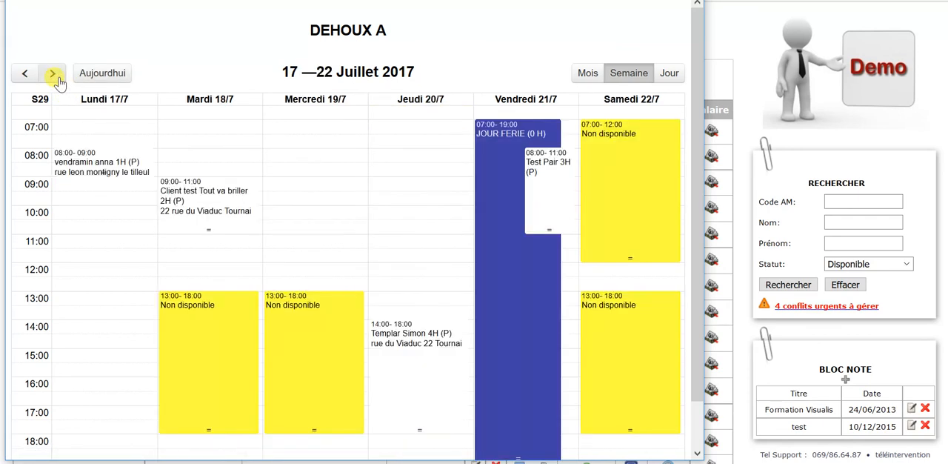
left_click(54, 74)
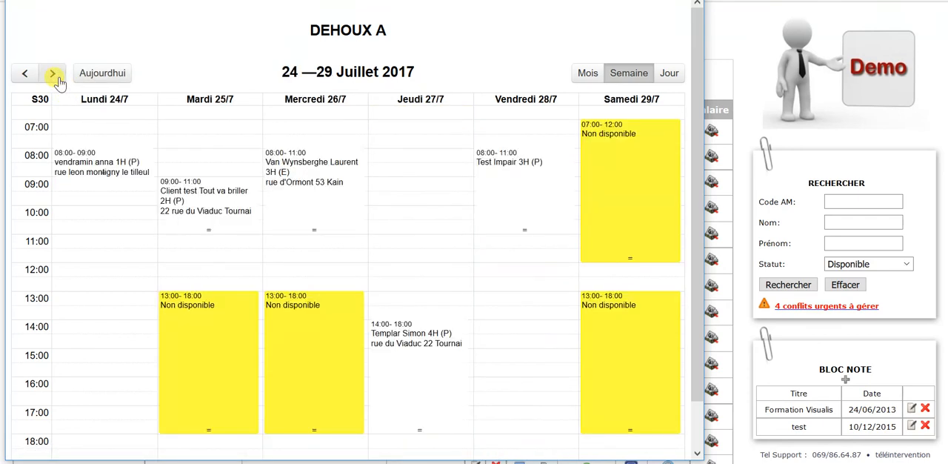
left_click(58, 78)
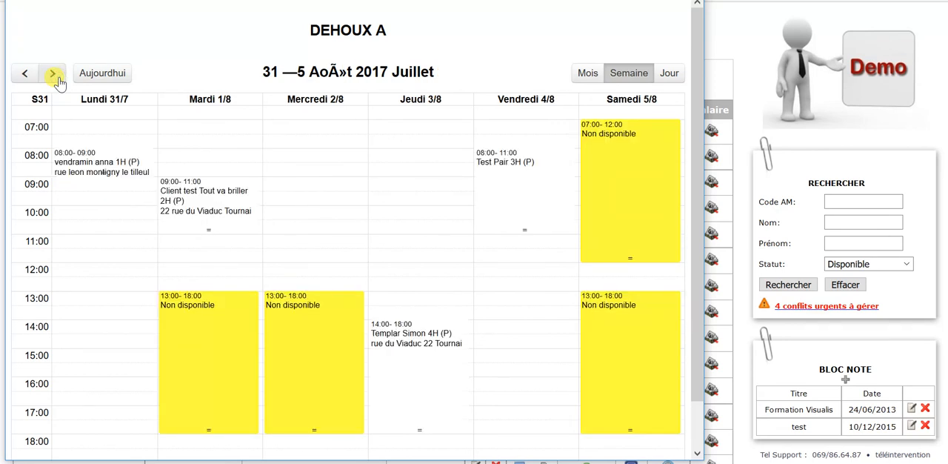
left_click(26, 81)
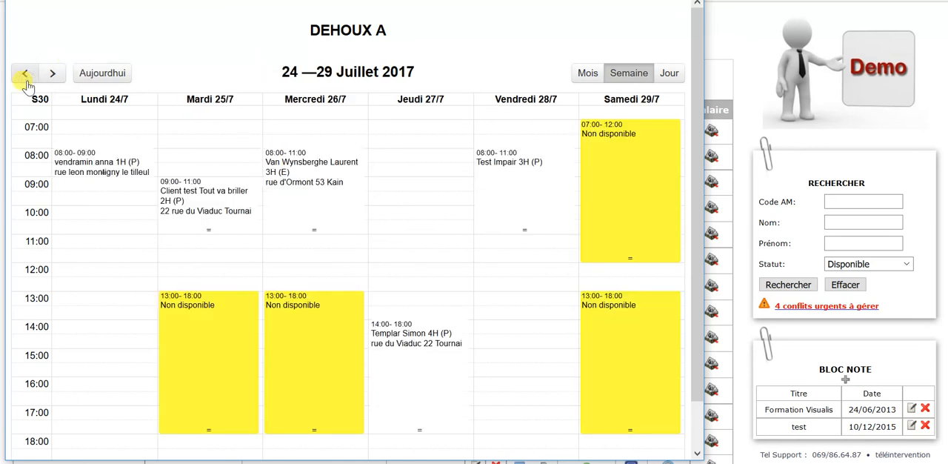